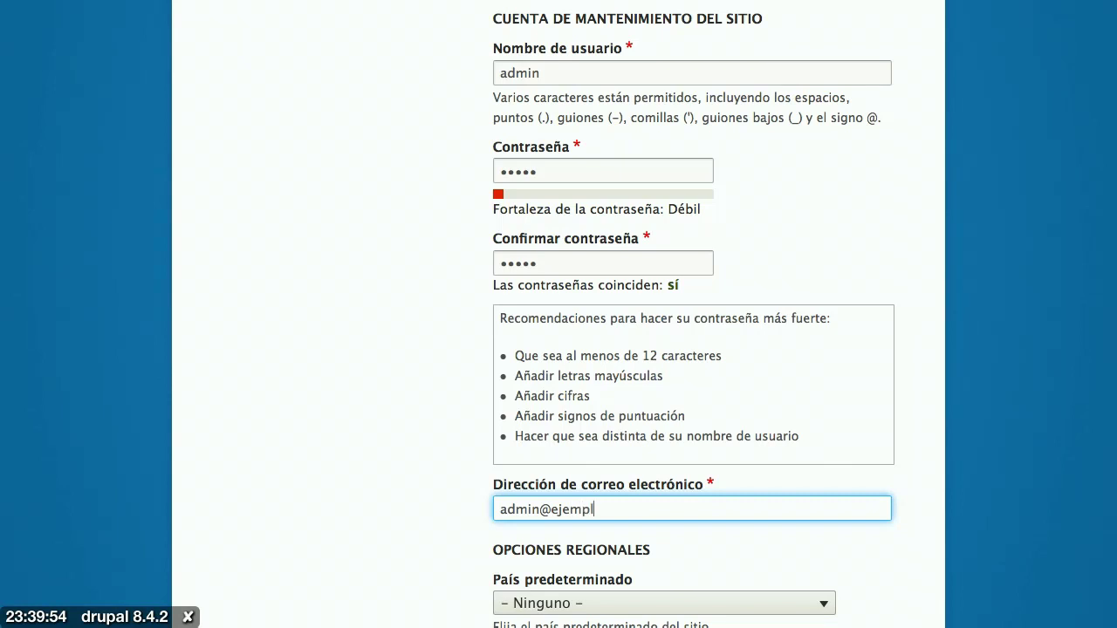
# Review the site information and maintenance account details entered in the site configuration form
pyautogui.scroll(5, 425, 448)
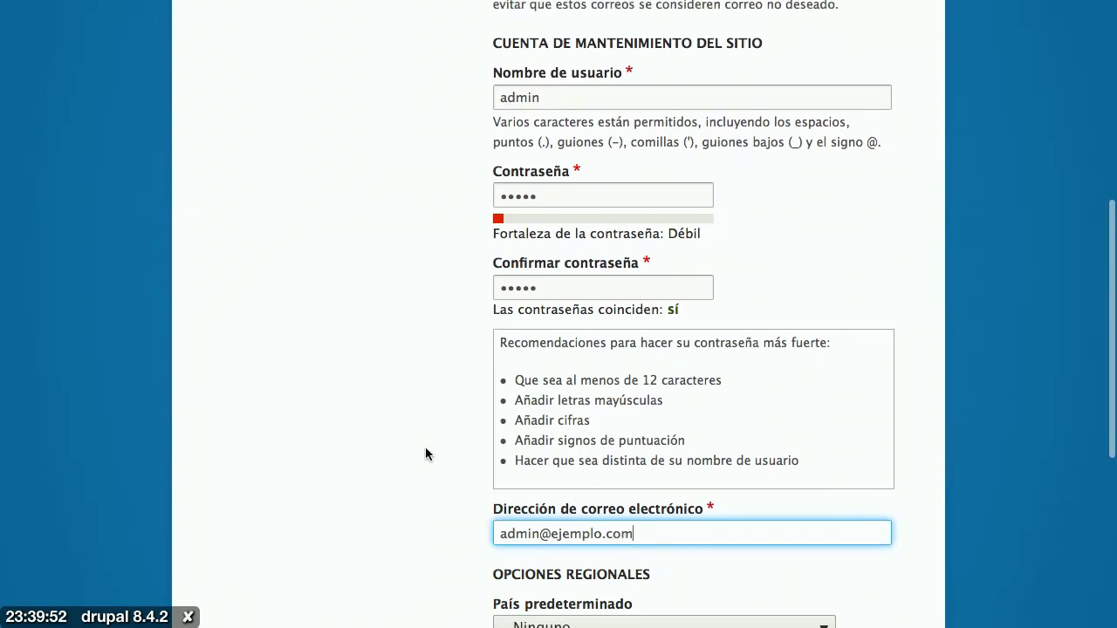
pyautogui.rightClick(425, 448)
pyautogui.click(415, 439)
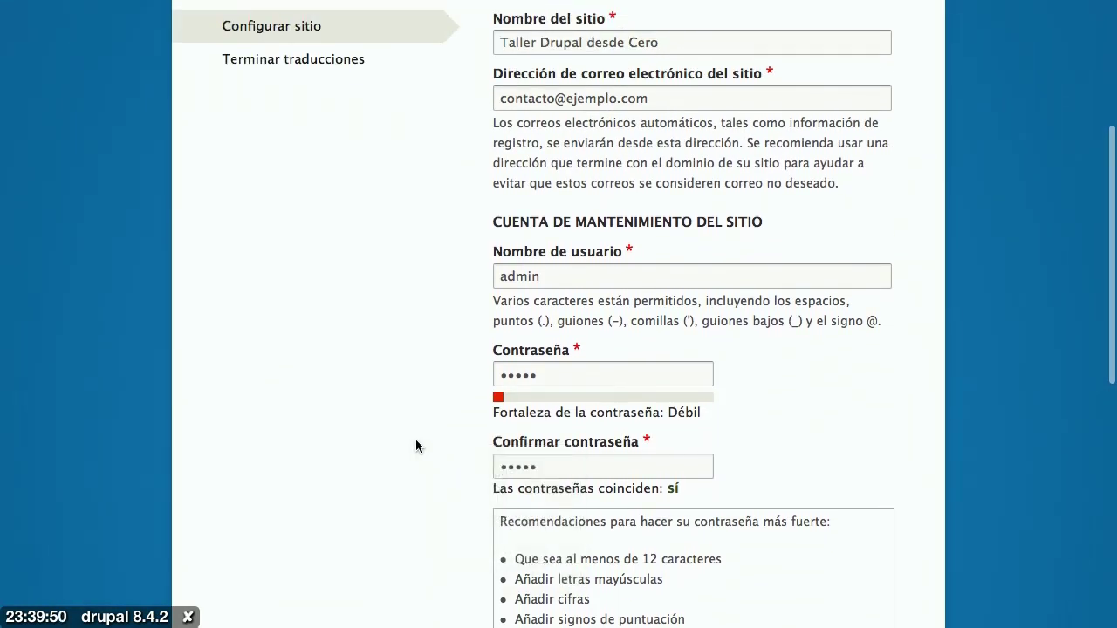
pyautogui.scroll(-3, 389, 423)
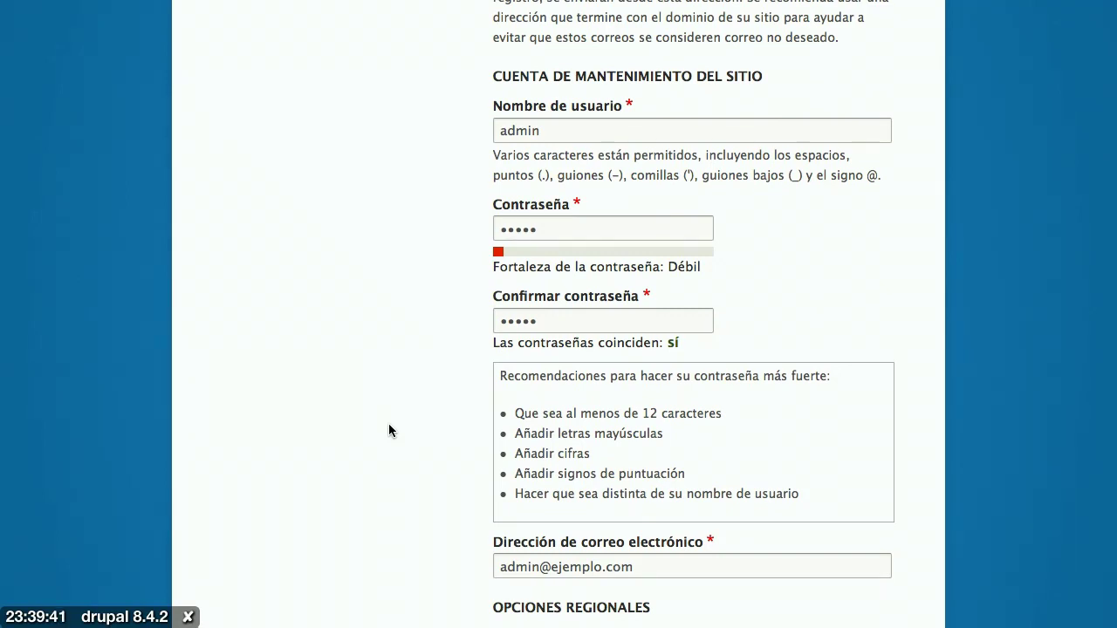
pyautogui.scroll(1, 389, 430)
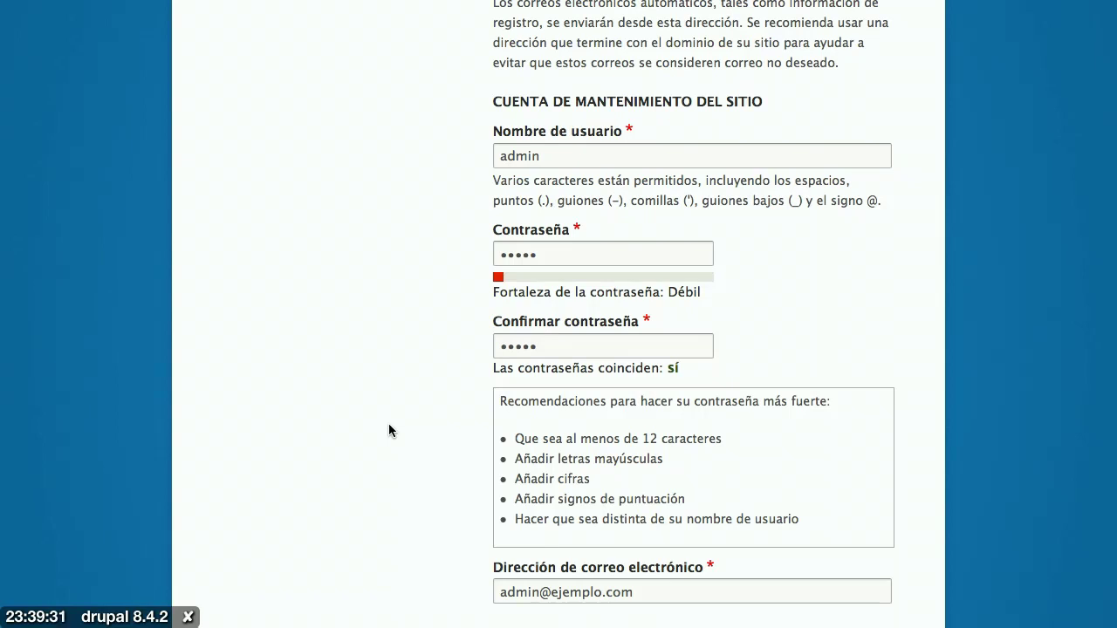
pyautogui.scroll(2, 388, 424)
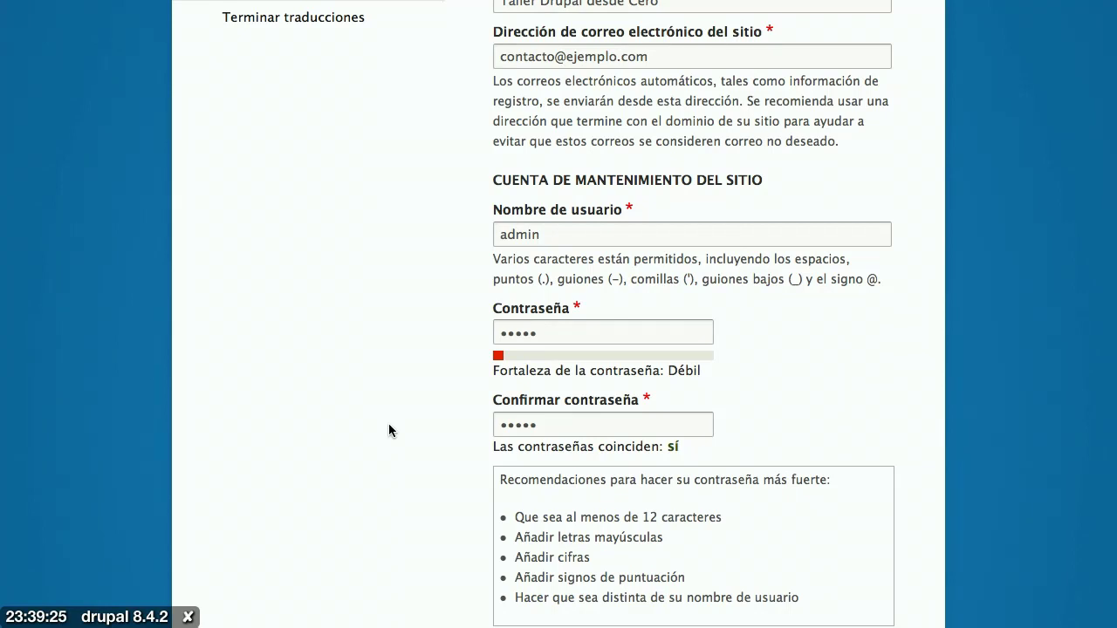
pyautogui.scroll(-4, 388, 430)
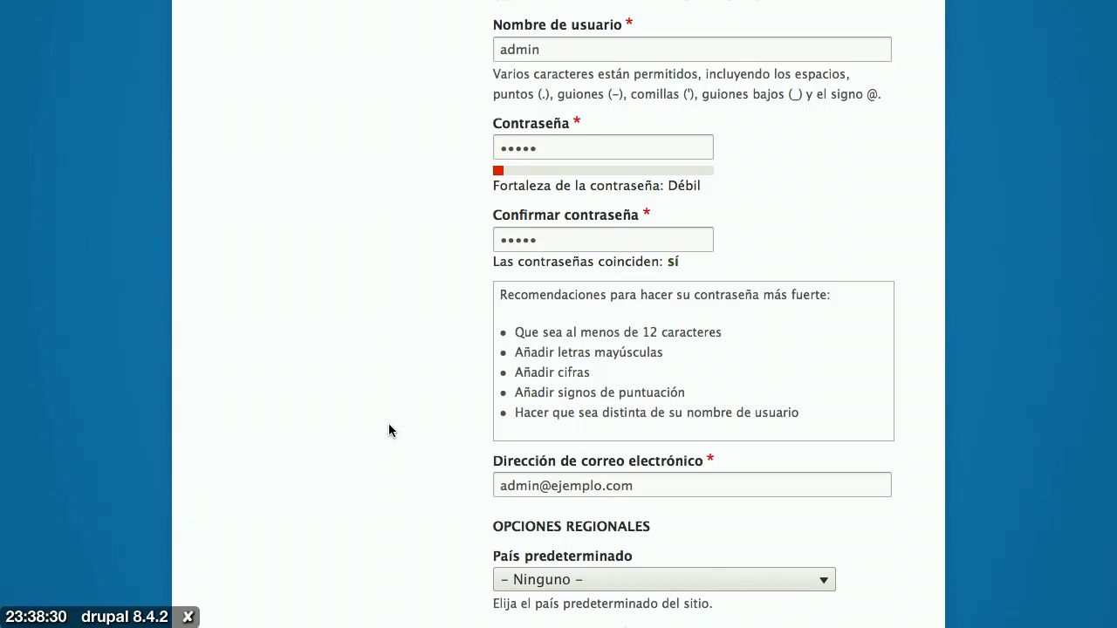
# Set the site's default country to Nicaragua in the regional options
pyautogui.scroll(-5, 389, 425)
pyautogui.scroll(-2, 388, 428)
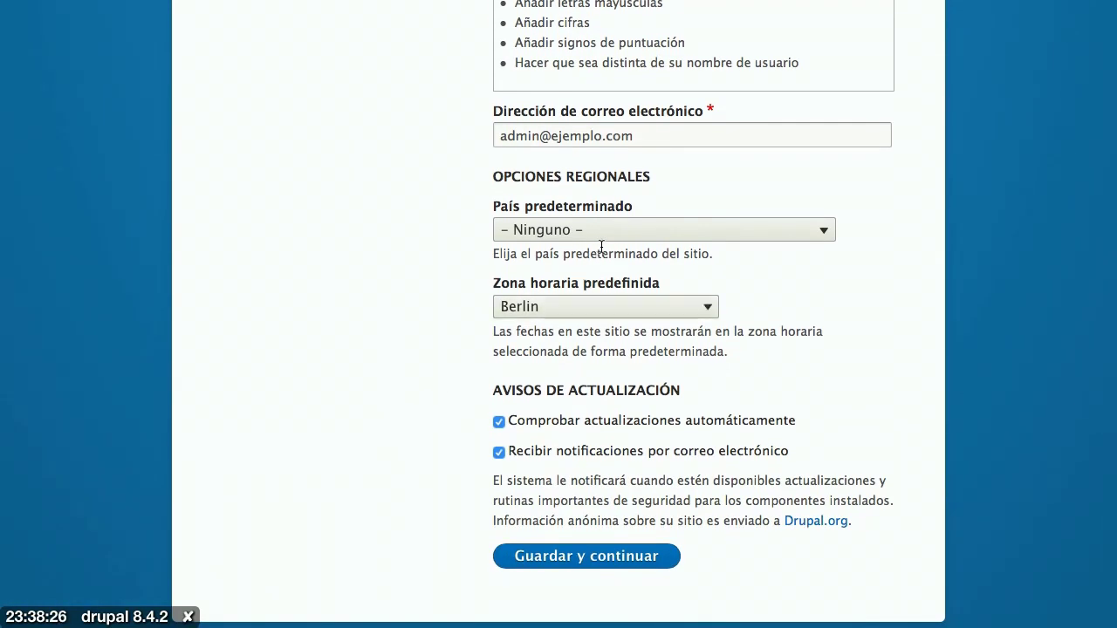
pyautogui.click(634, 233)
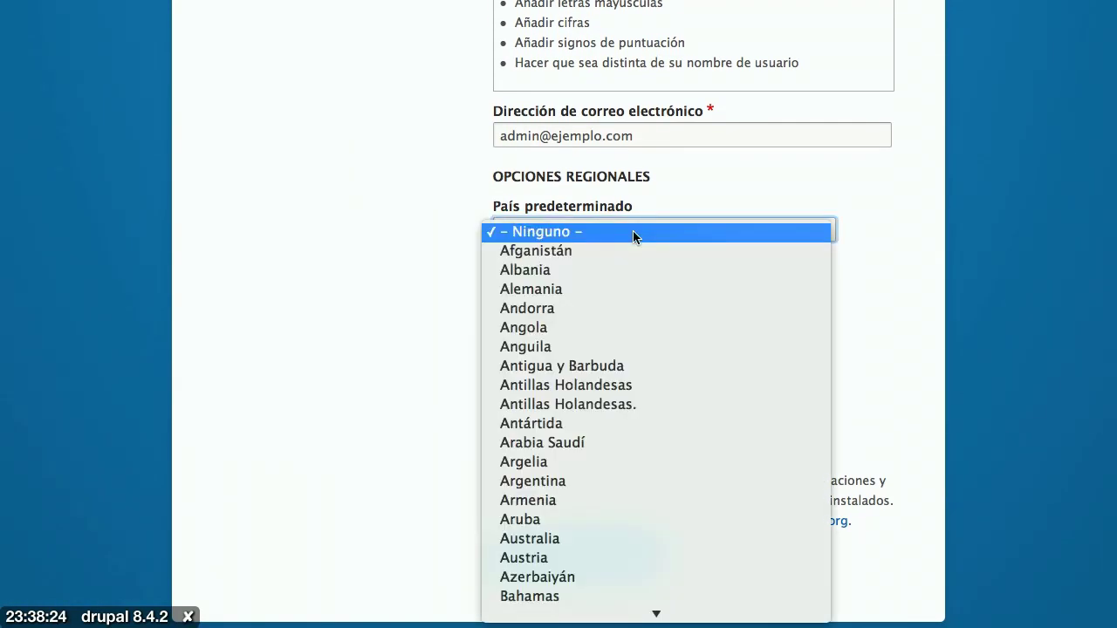
pyautogui.write('ne')
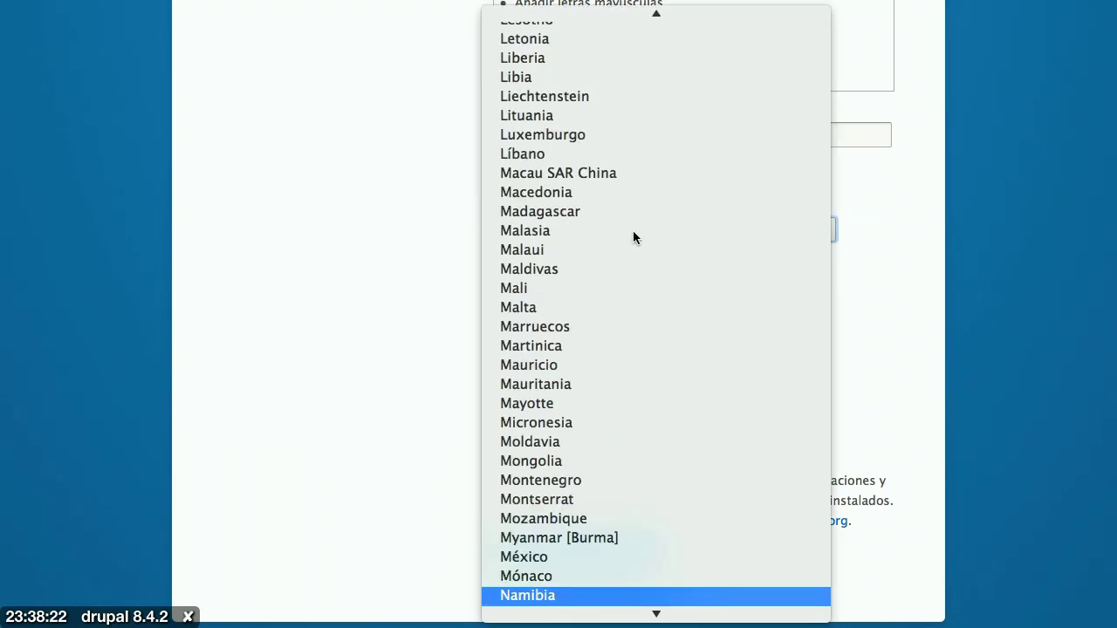
pyautogui.press('Down')
pyautogui.press('Return')
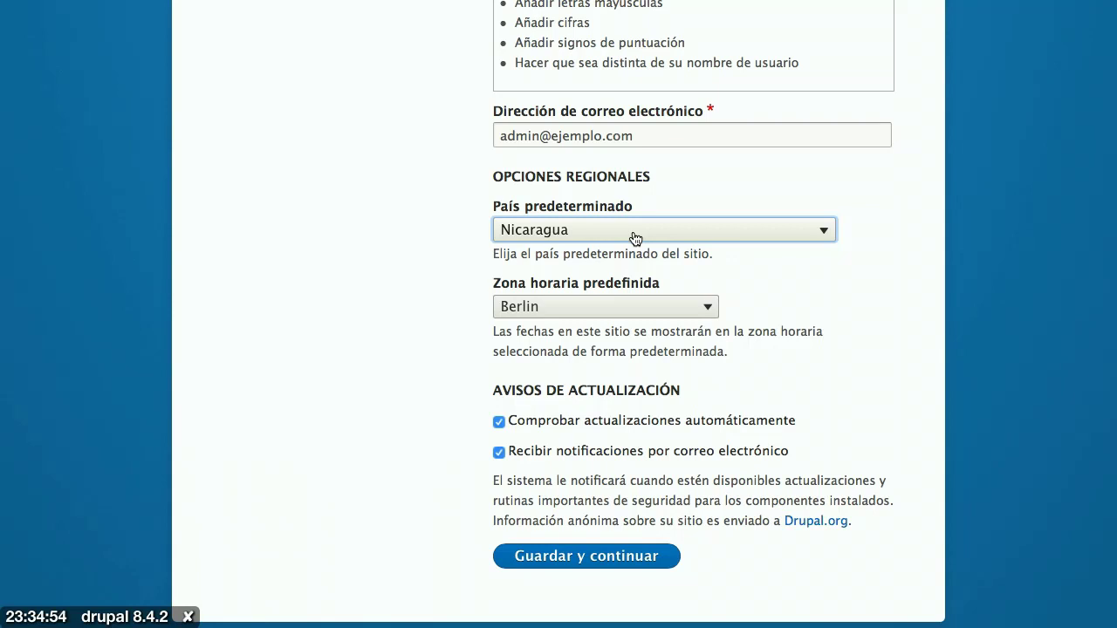
# Set the site's default time zone to Managua
pyautogui.click(638, 301)
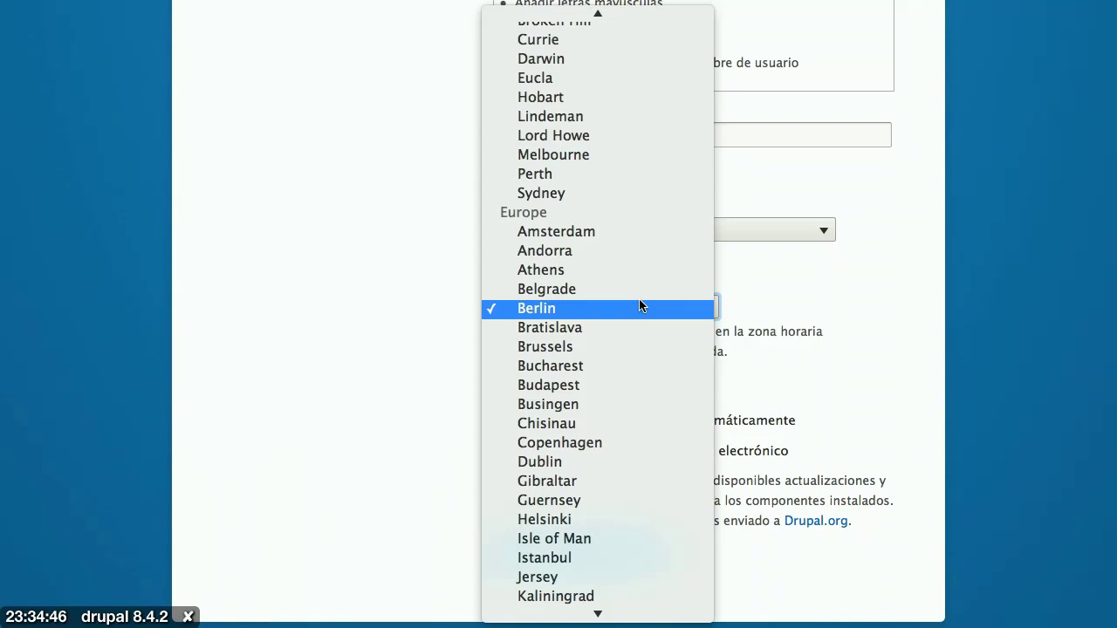
pyautogui.scroll(5, 639, 305)
pyautogui.scroll(20, 640, 305)
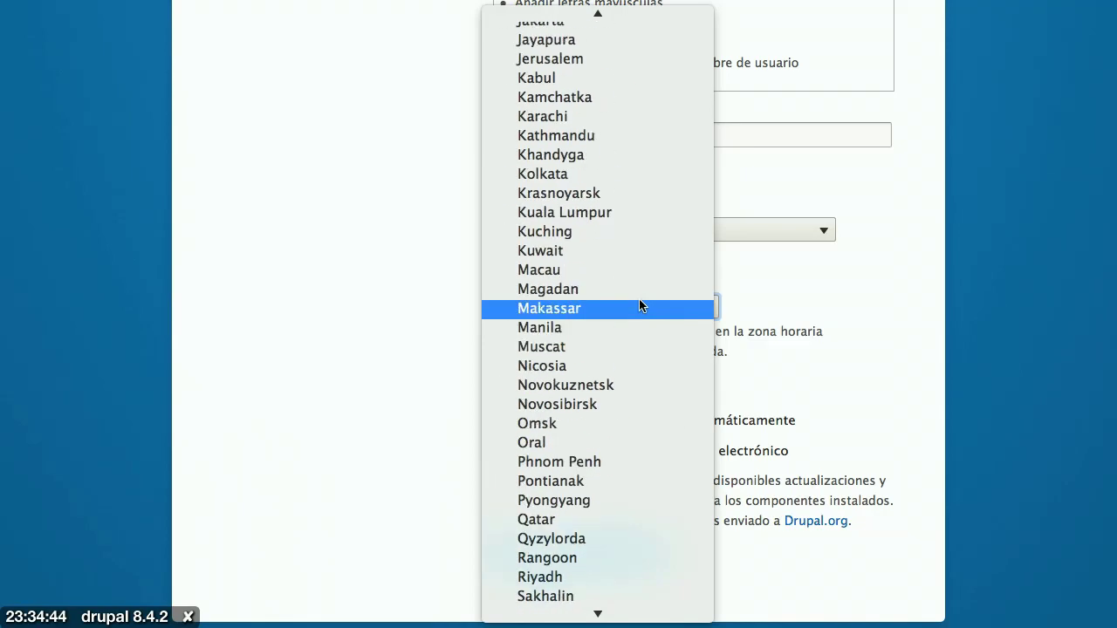
pyautogui.scroll(18, 639, 306)
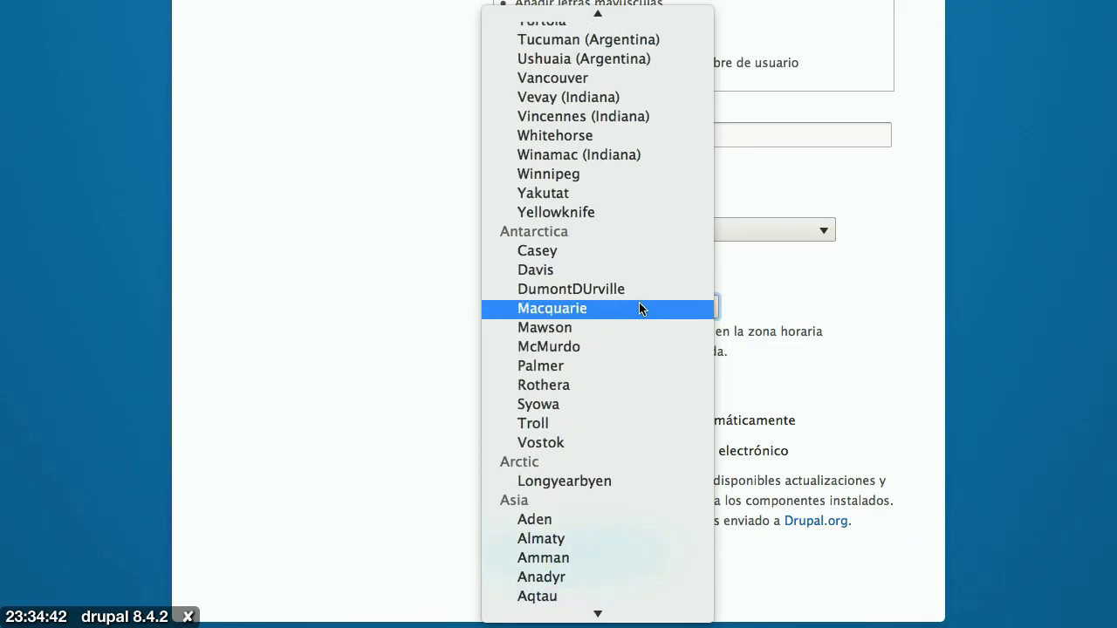
pyautogui.scroll(10, 639, 308)
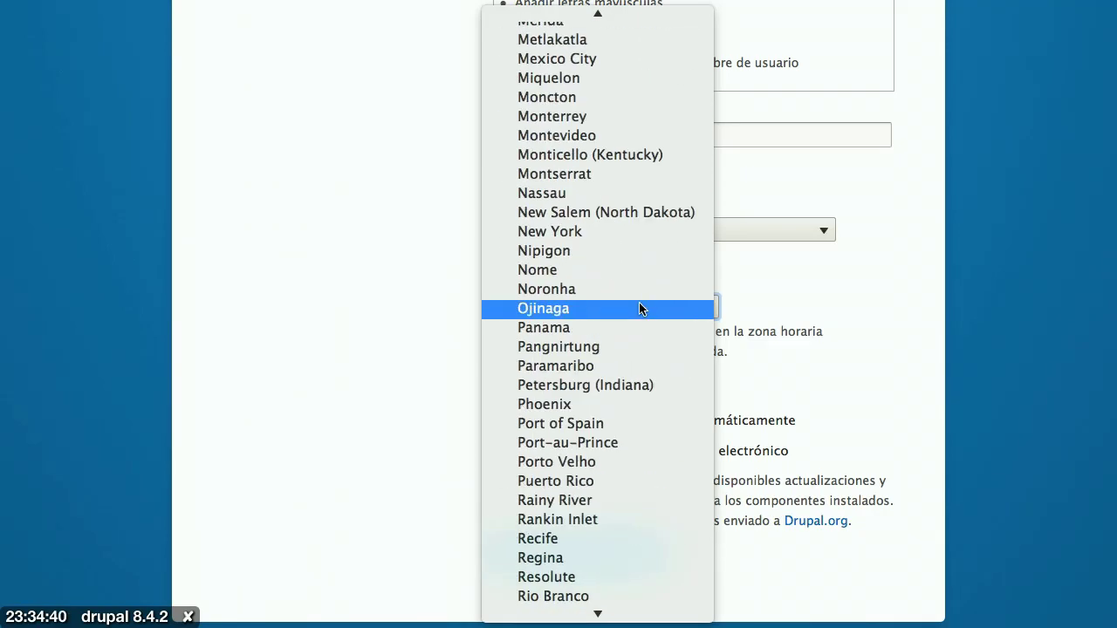
pyautogui.scroll(4, 638, 309)
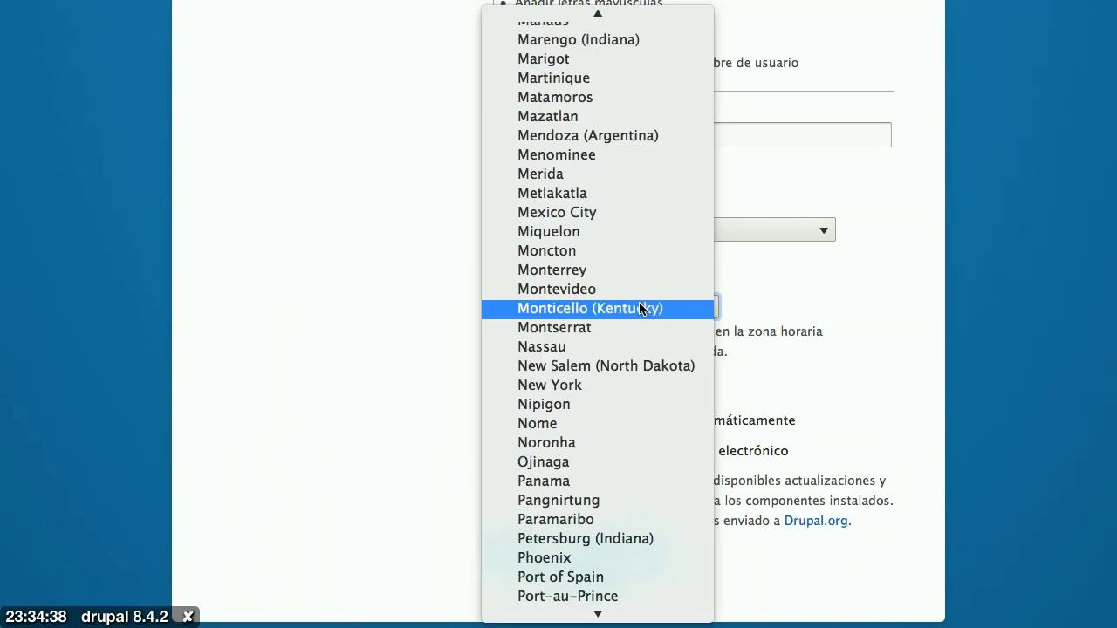
pyautogui.click(616, 156)
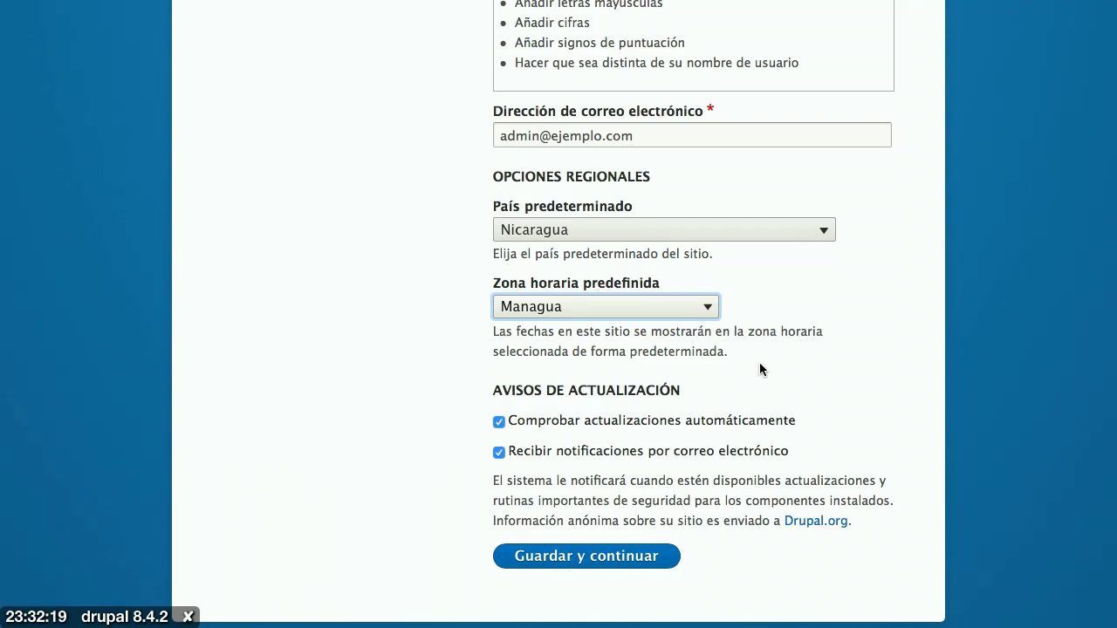
# Check the completed site configuration form, then save it and continue the installation
pyautogui.scroll(-1, 759, 365)
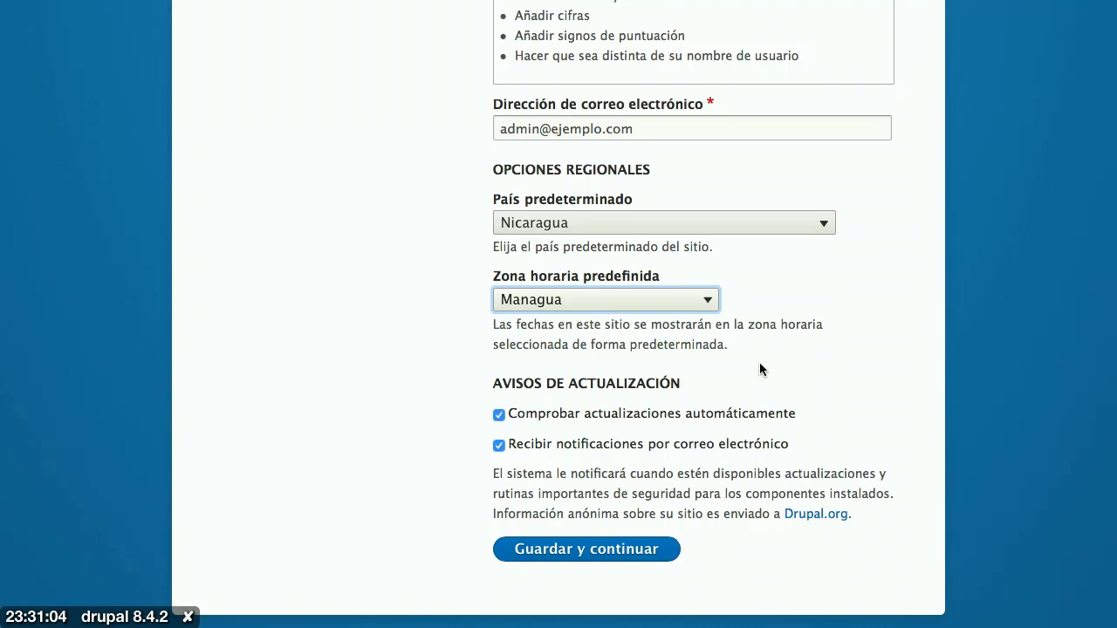
pyautogui.scroll(15, 759, 369)
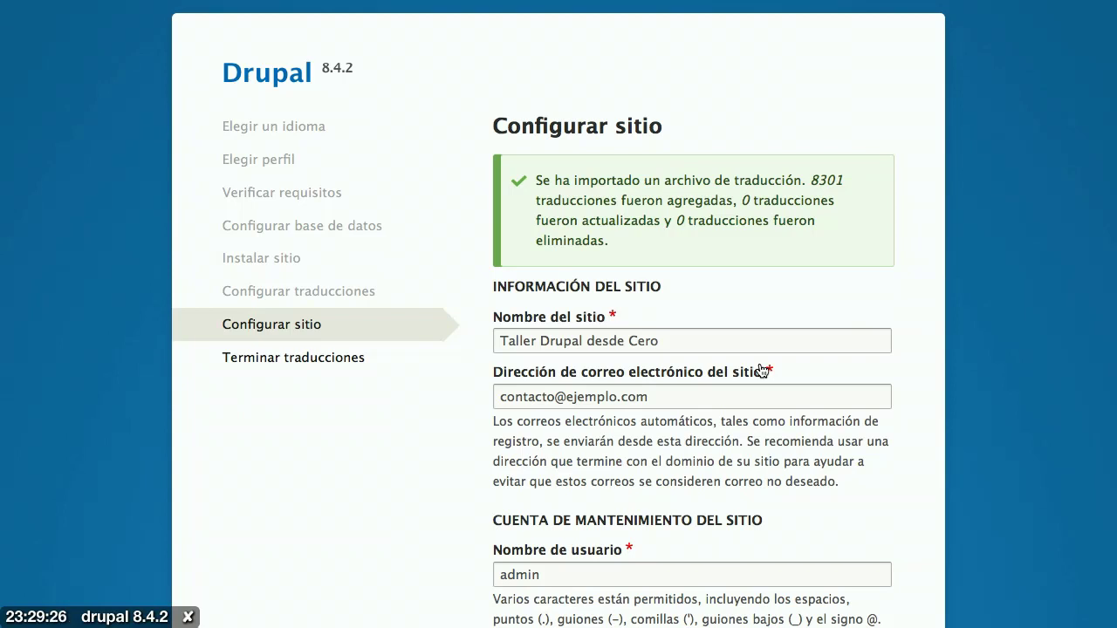
pyautogui.scroll(-10, 760, 369)
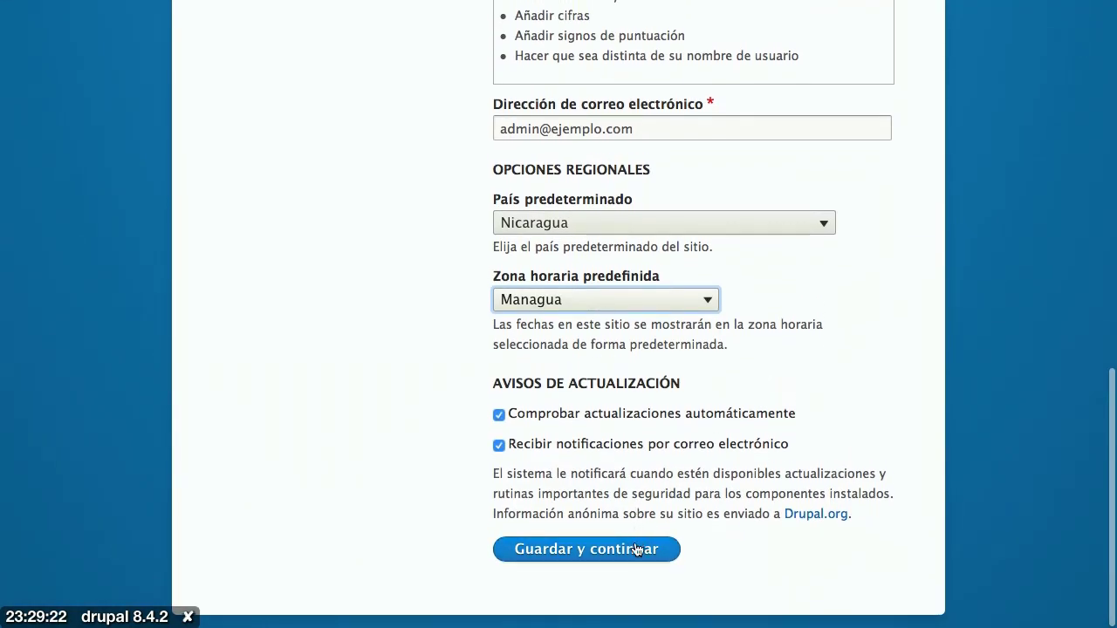
pyautogui.click(638, 549)
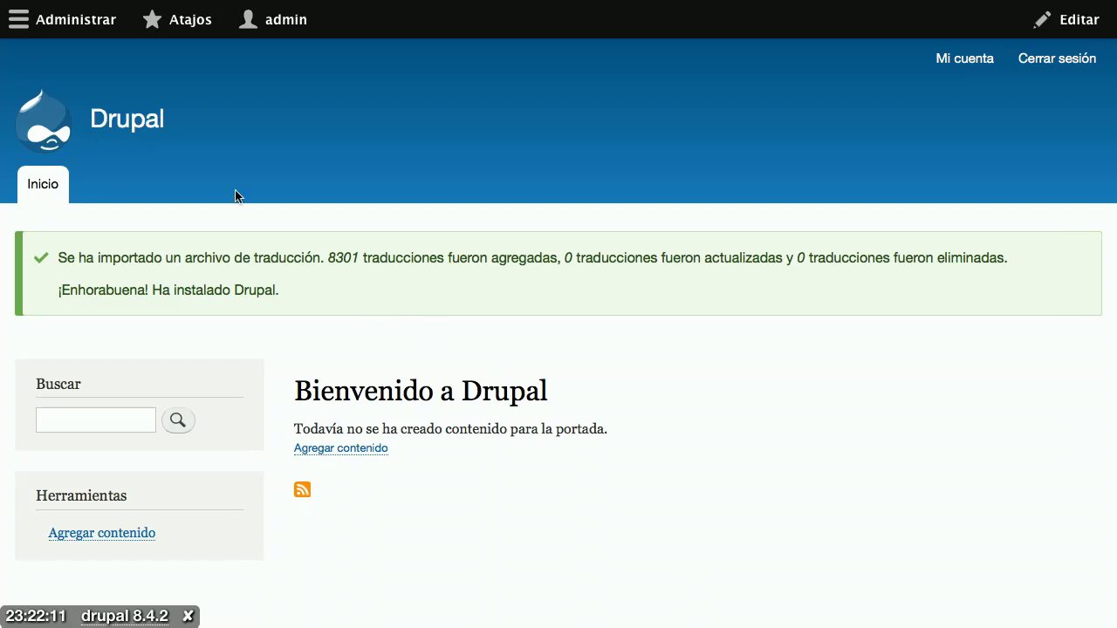
# Open the basic site settings (Configuraciones básicas del sitio) from the site's administration configuration page
pyautogui.click(97, 24)
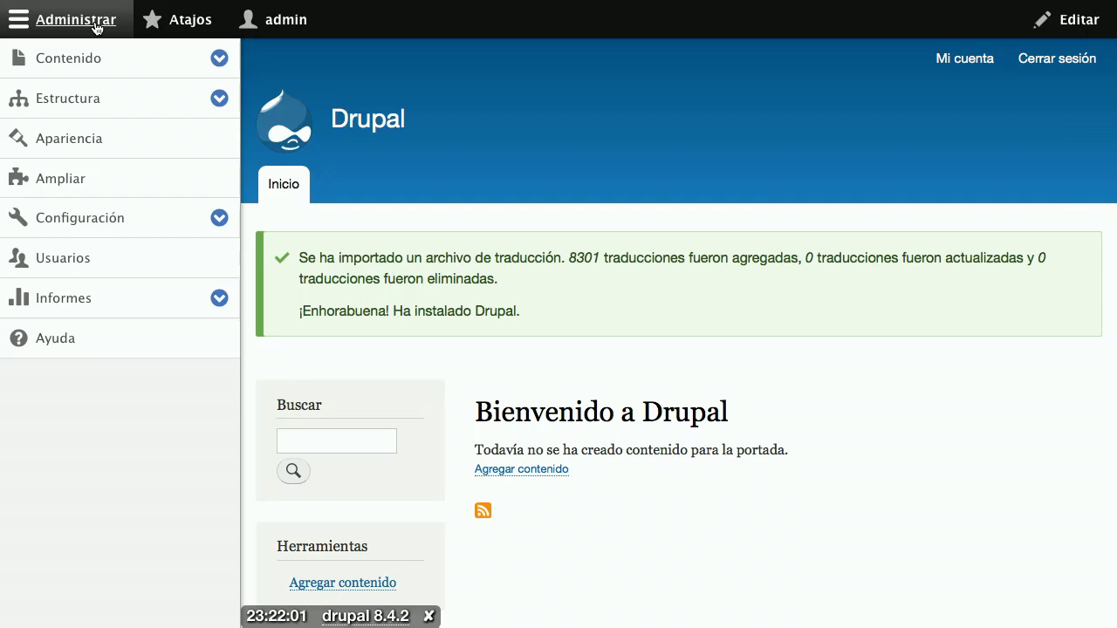
pyautogui.hotkey('ctrl', '-')
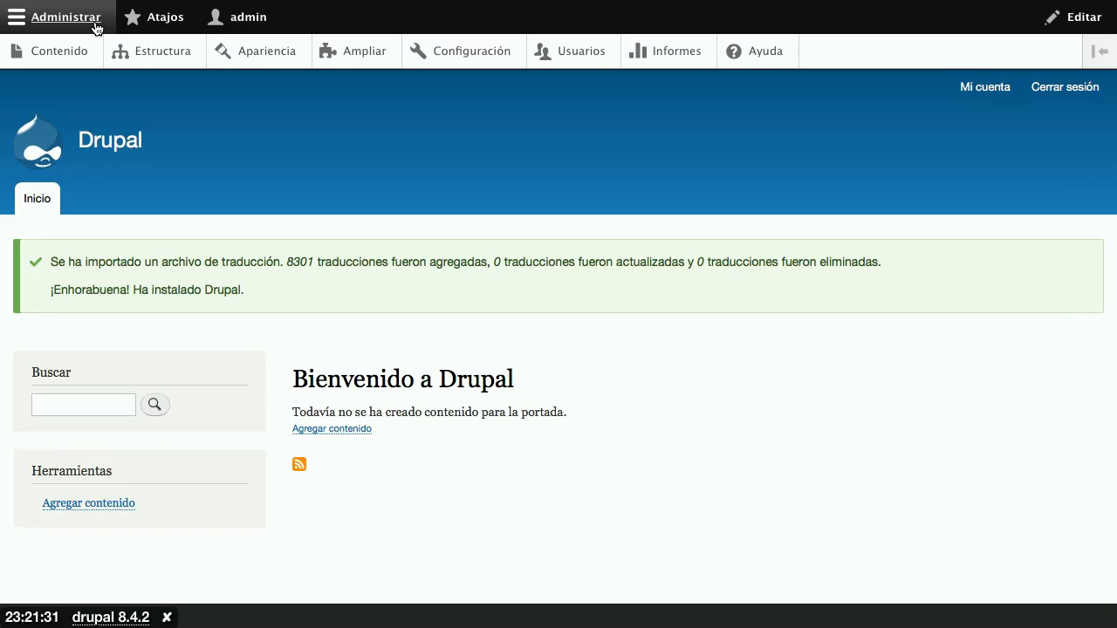
pyautogui.click(95, 25)
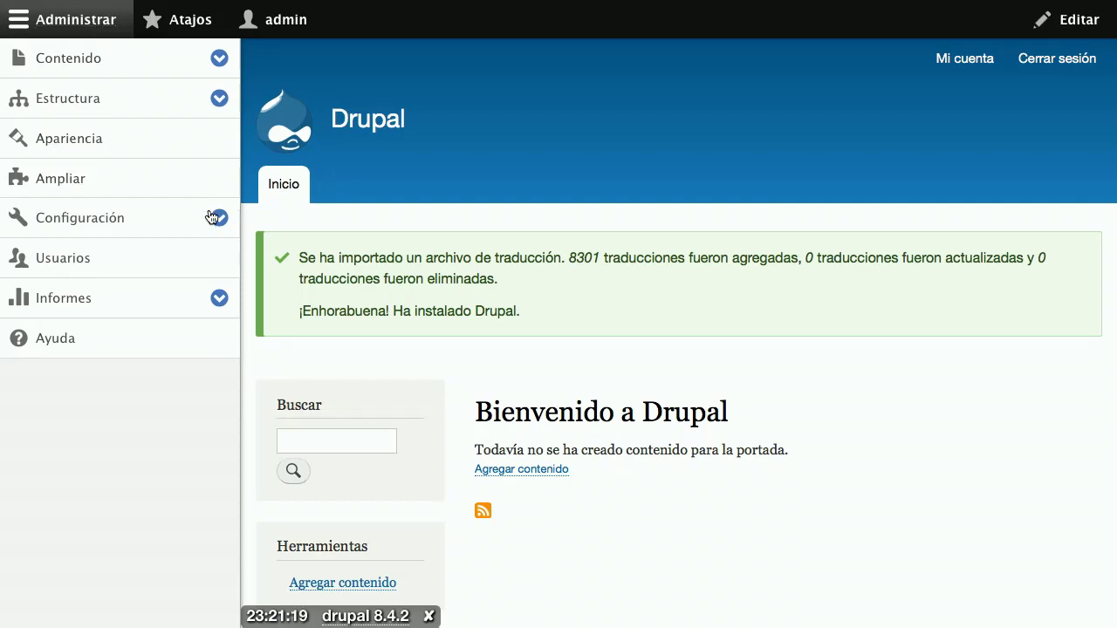
pyautogui.click(116, 223)
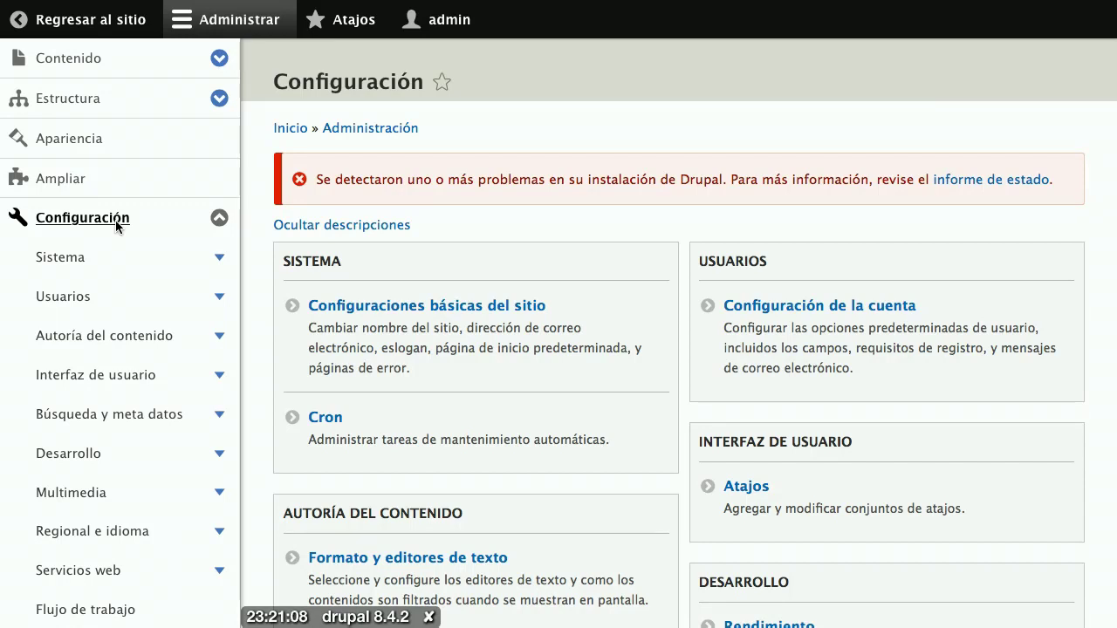
pyautogui.click(346, 303)
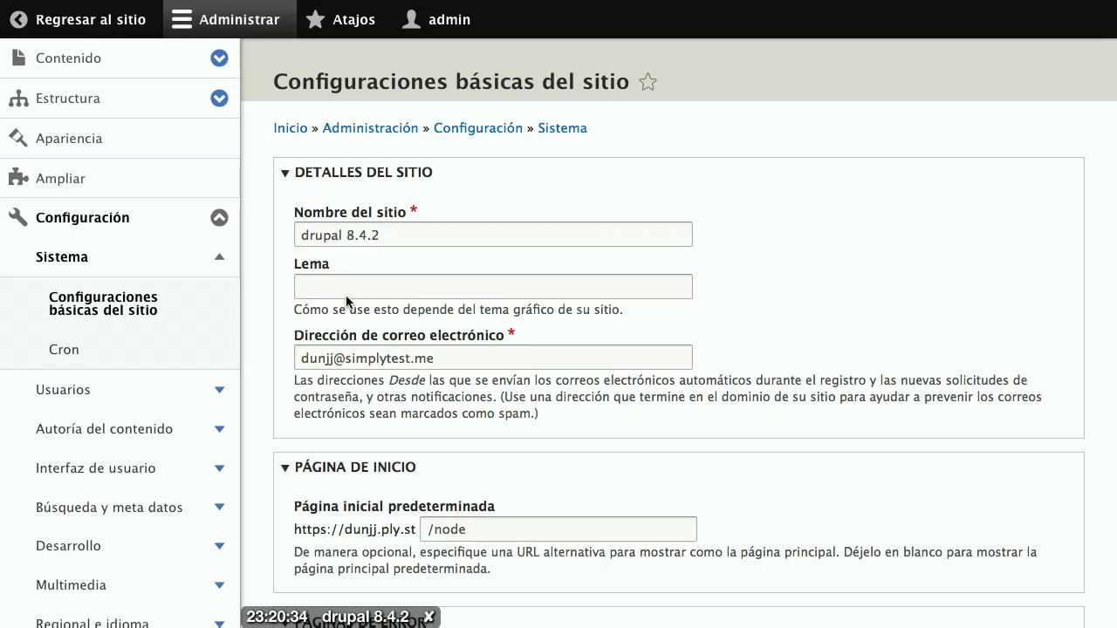
# Change the site name to "Taller Drupal desde Cero"
pyautogui.moveTo(416, 241); pyautogui.dragTo(318, 210)
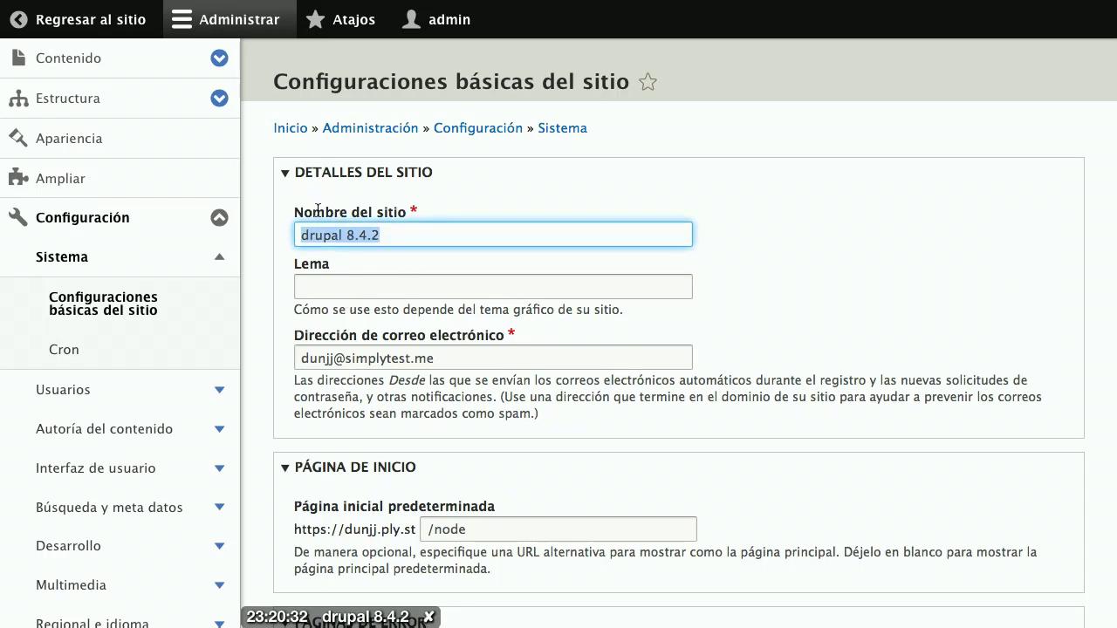
pyautogui.write('Tall')
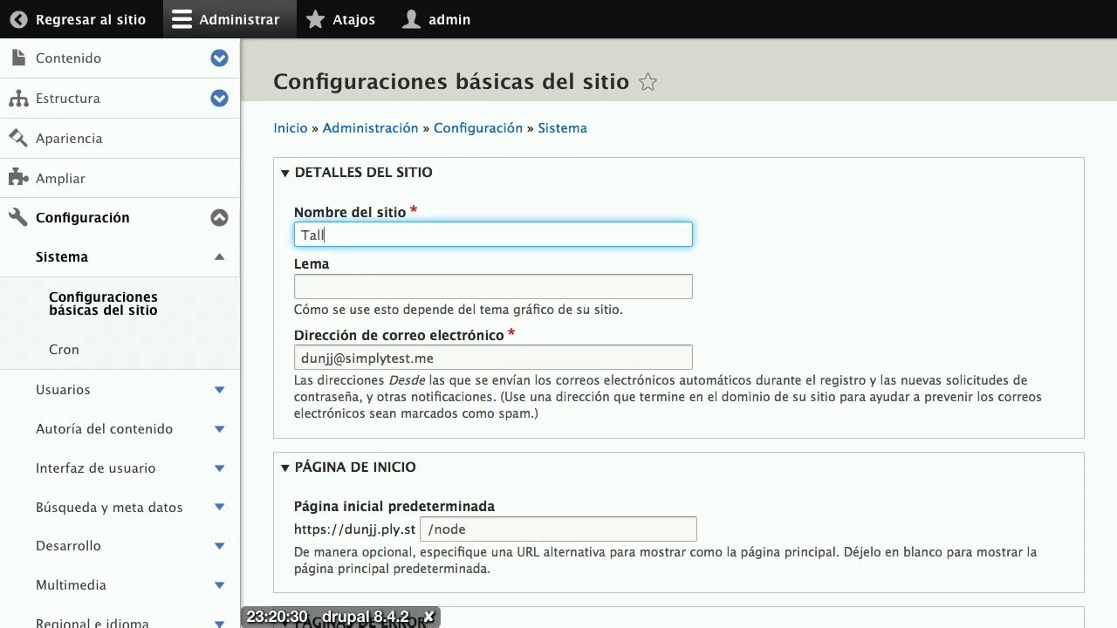
pyautogui.write('er Drupal desde Cero')
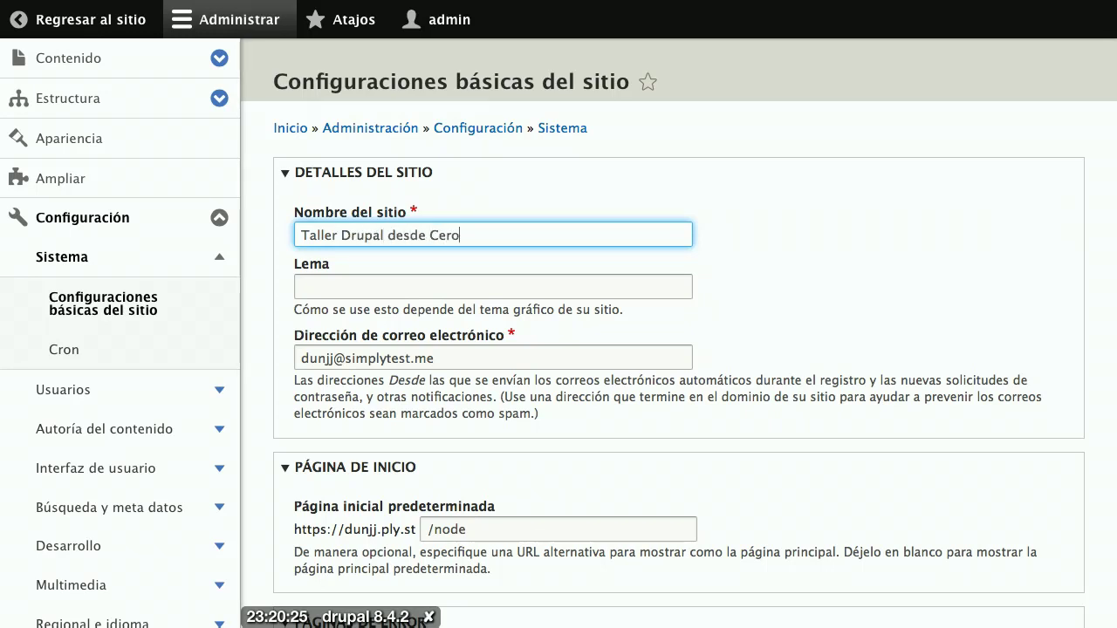
# Set the site slogan to "La comunidad de Drupal es muy amigable" and save the configuration
pyautogui.press('Tab')
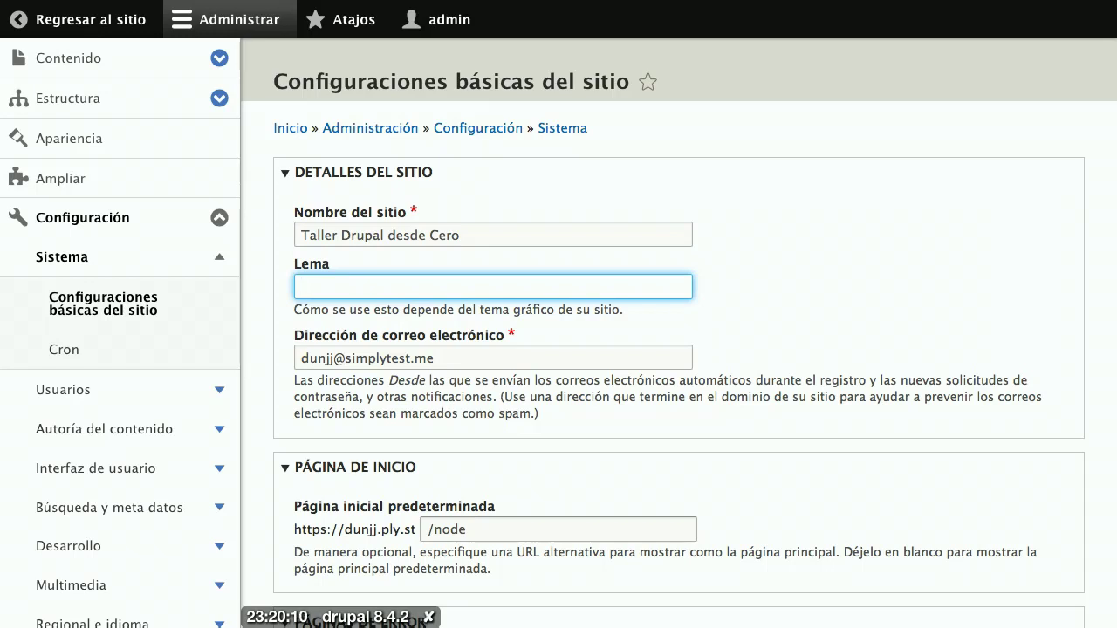
pyautogui.write('La com')
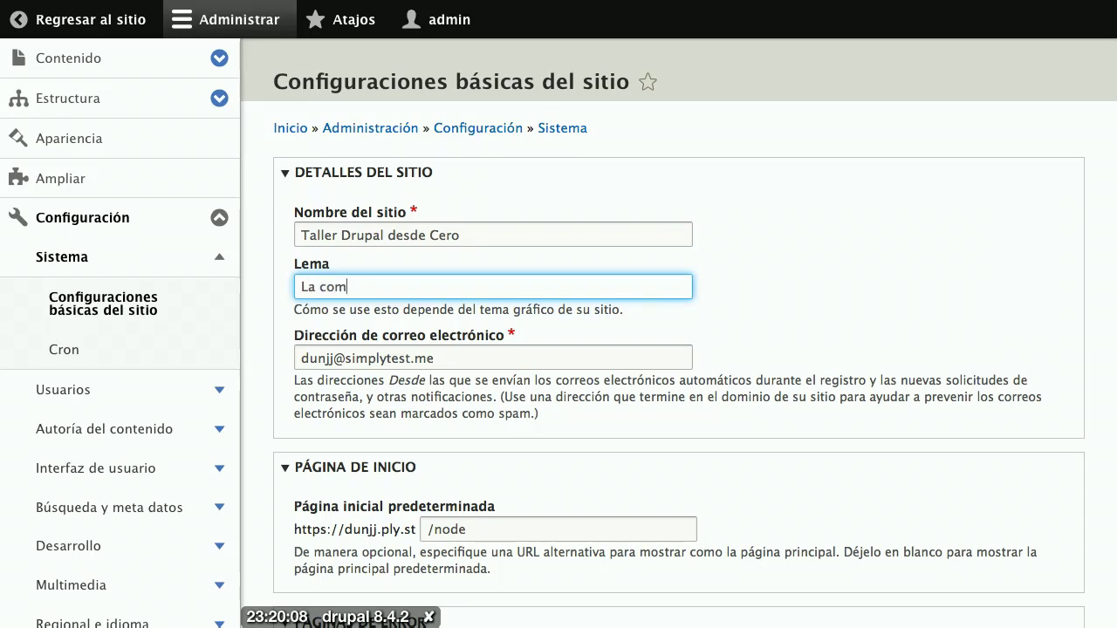
pyautogui.write('unidad de ')
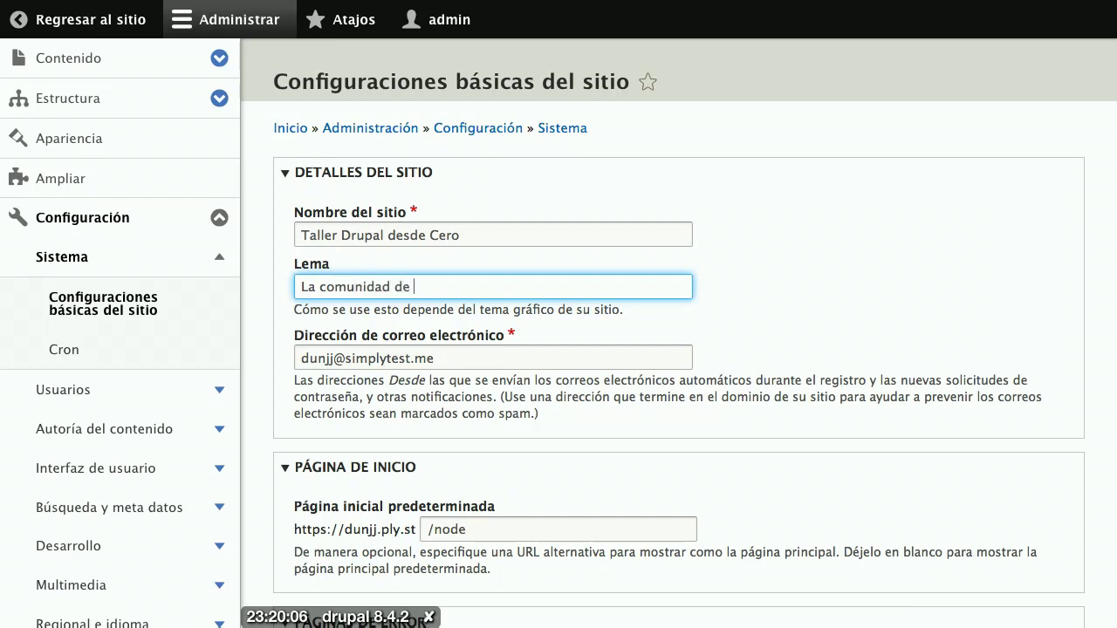
pyautogui.write('Drupal es muy amigabb')
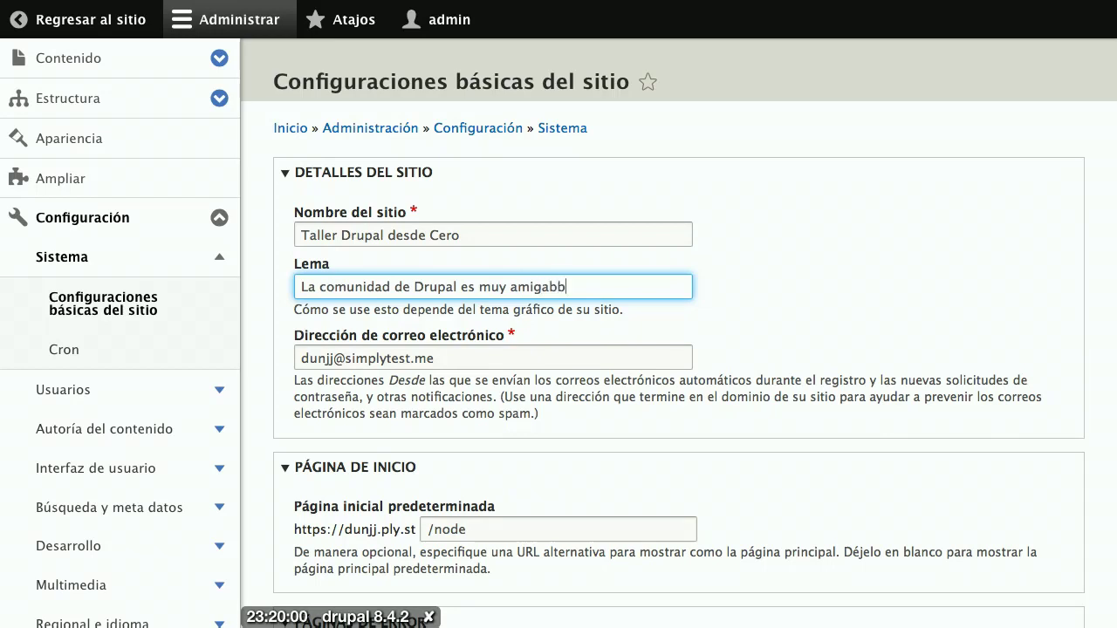
pyautogui.press('BackSpace')
pyautogui.write('le')
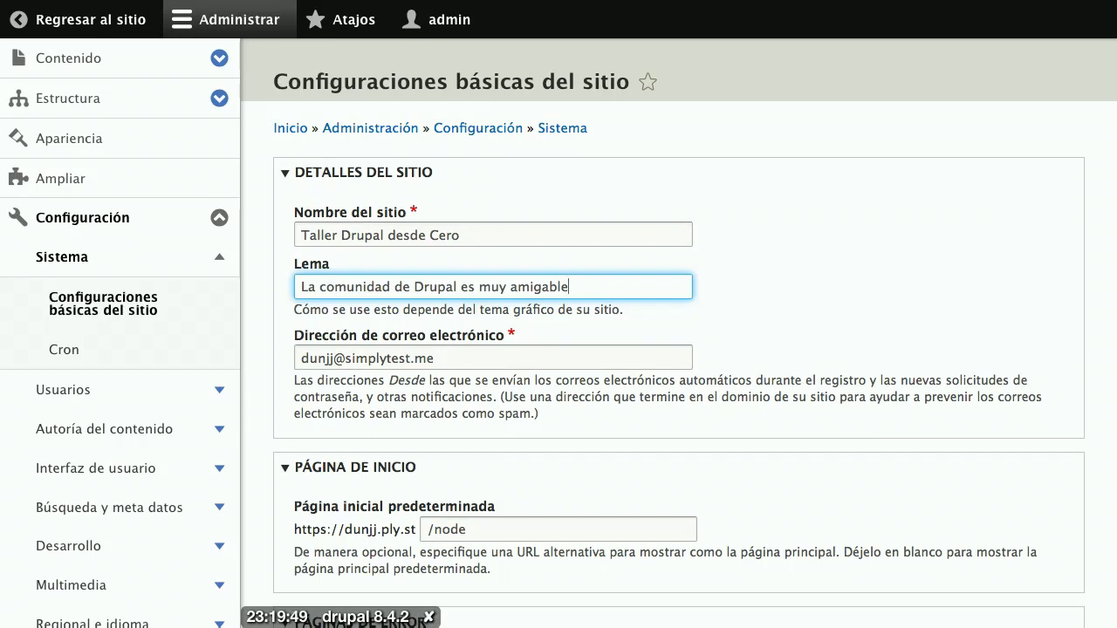
pyautogui.scroll(-8, 295, 358)
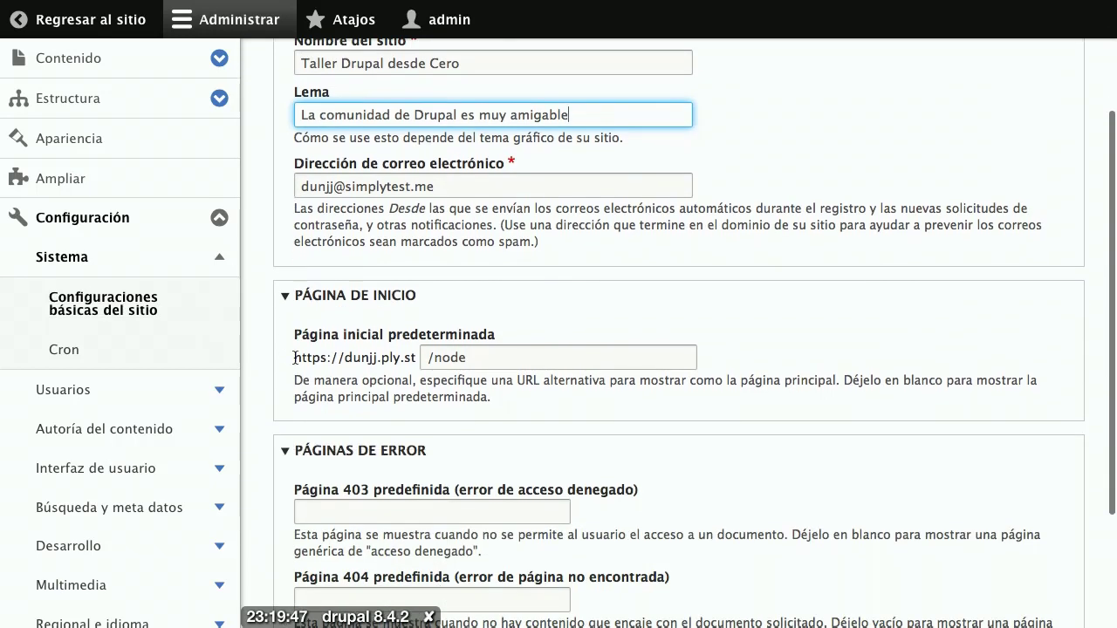
pyautogui.click(371, 531)
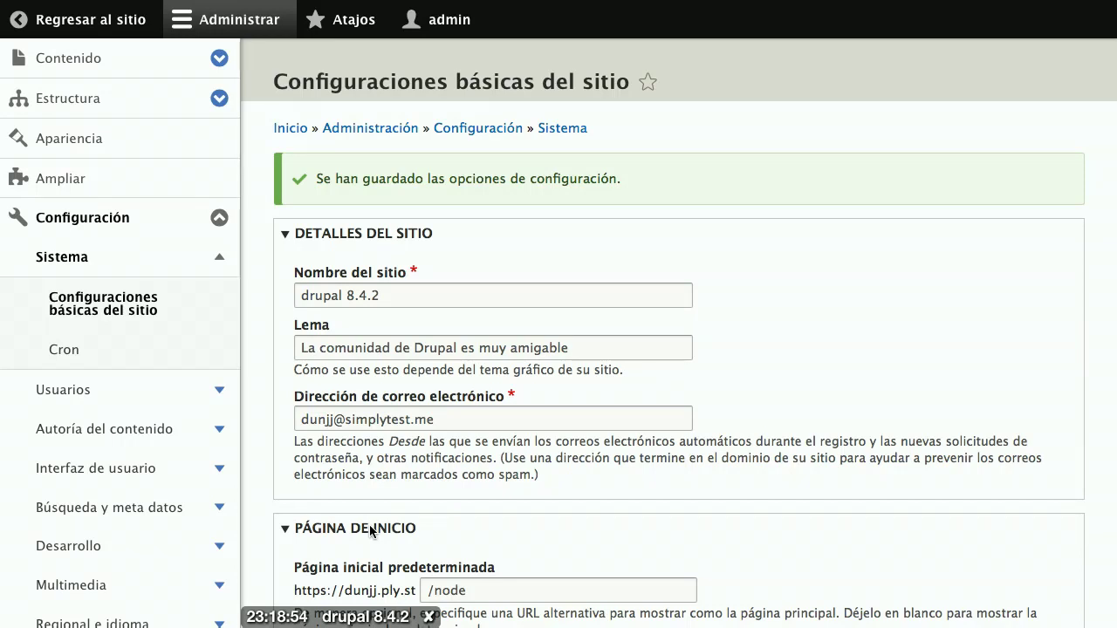
# Return to the site's front page and collapse the administration menu
pyautogui.click(99, 35)
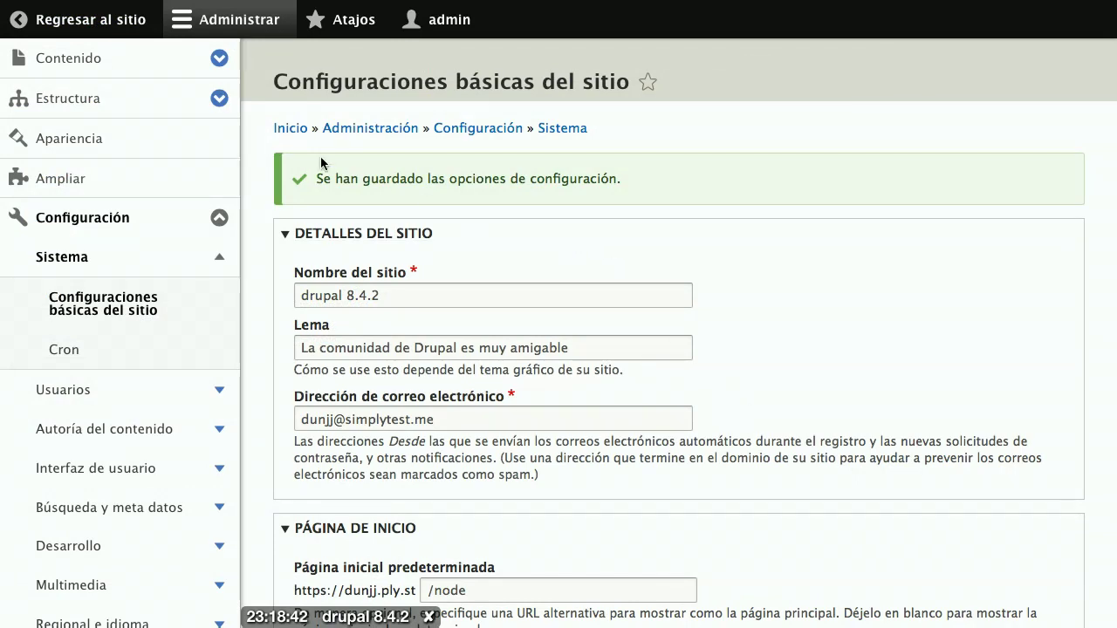
pyautogui.click(120, 19)
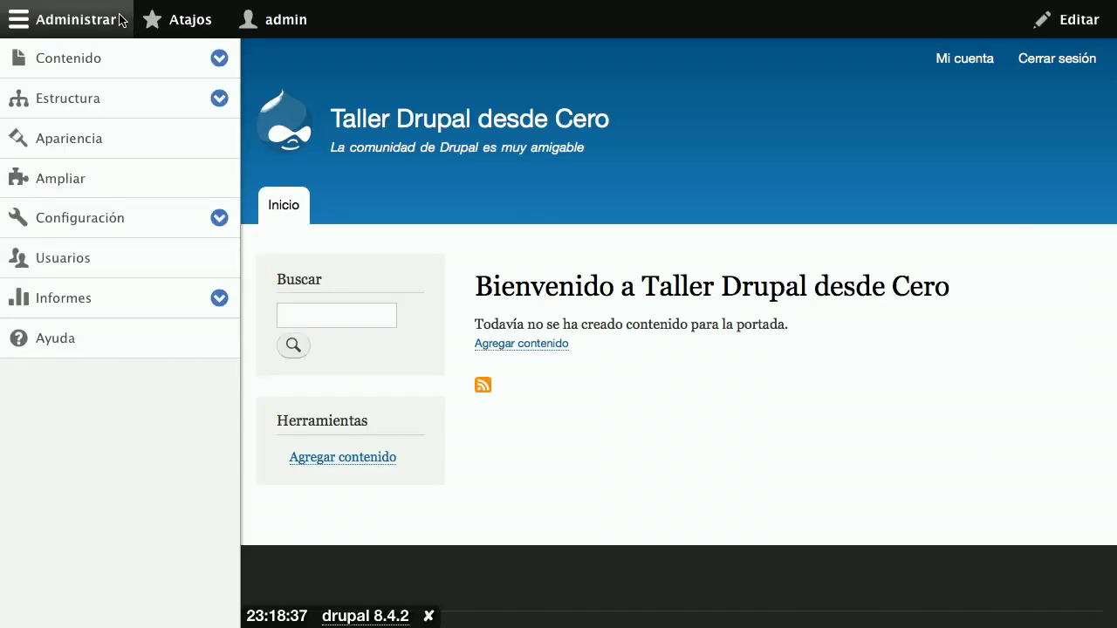
pyautogui.click(18, 19)
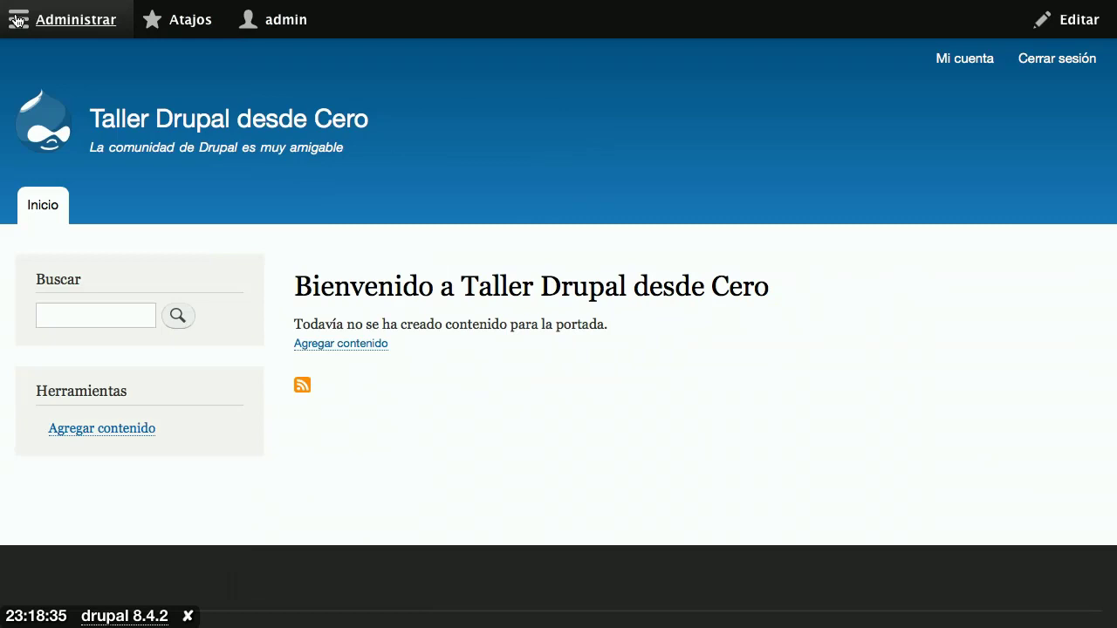